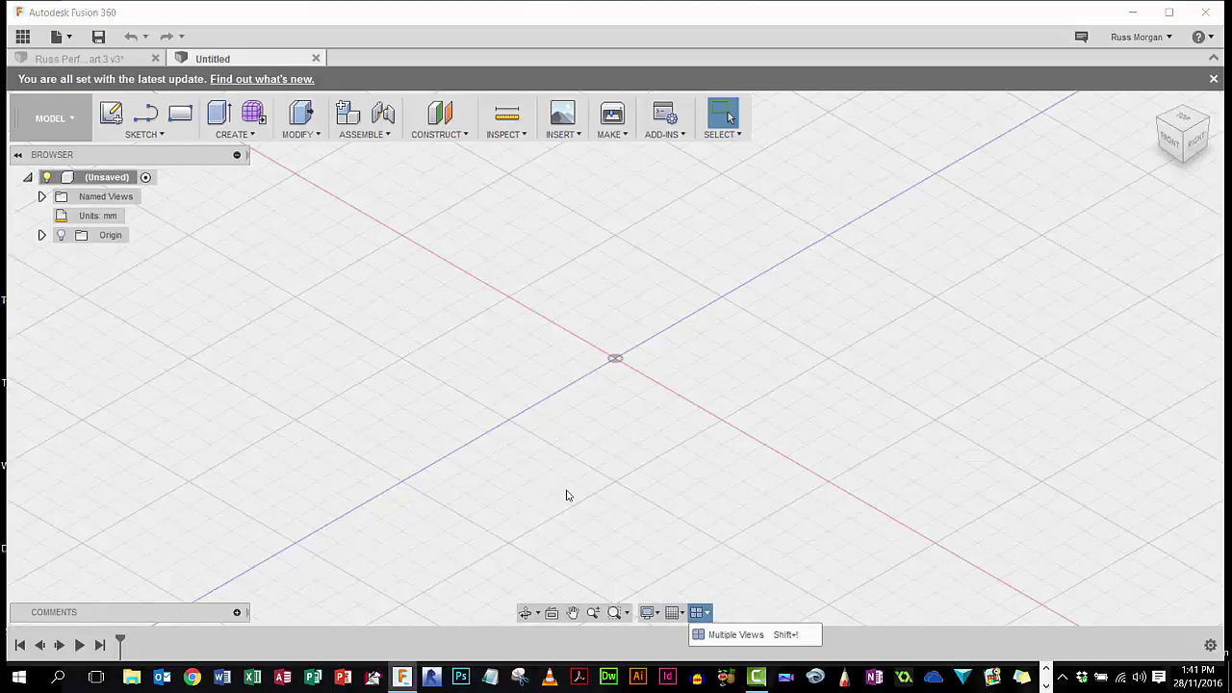
Start a new Box on the ground plane.
left_click(650, 612)
mouse_move(682, 466)
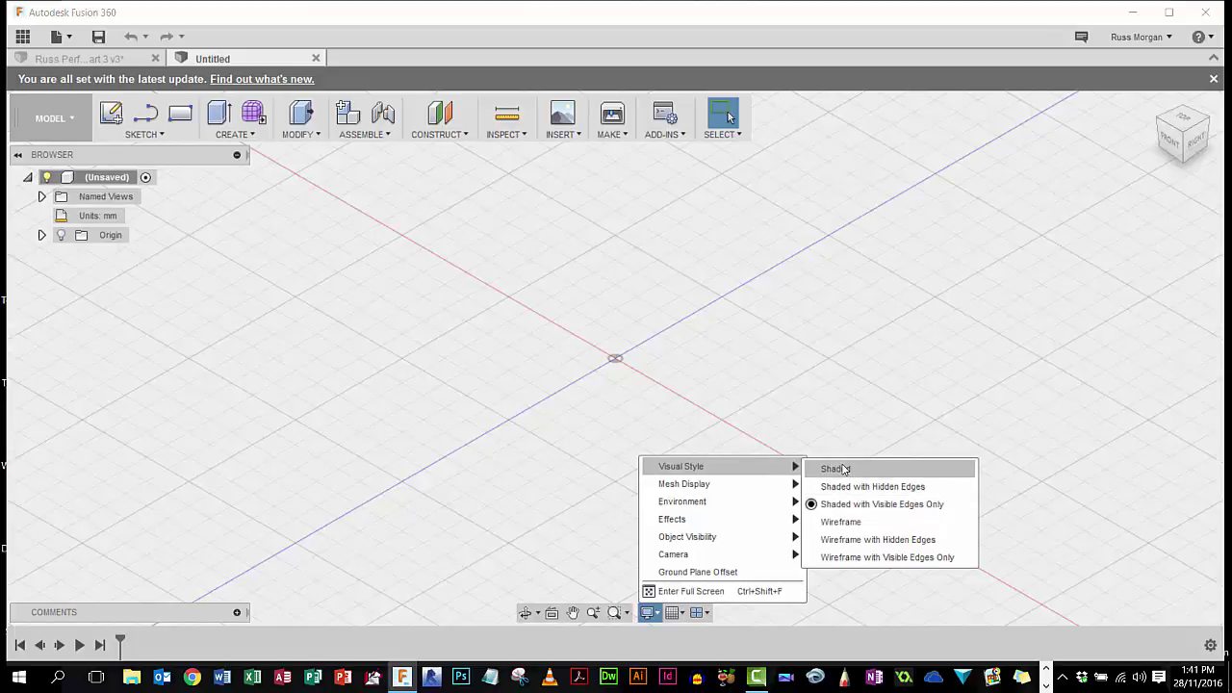
left_click(588, 445)
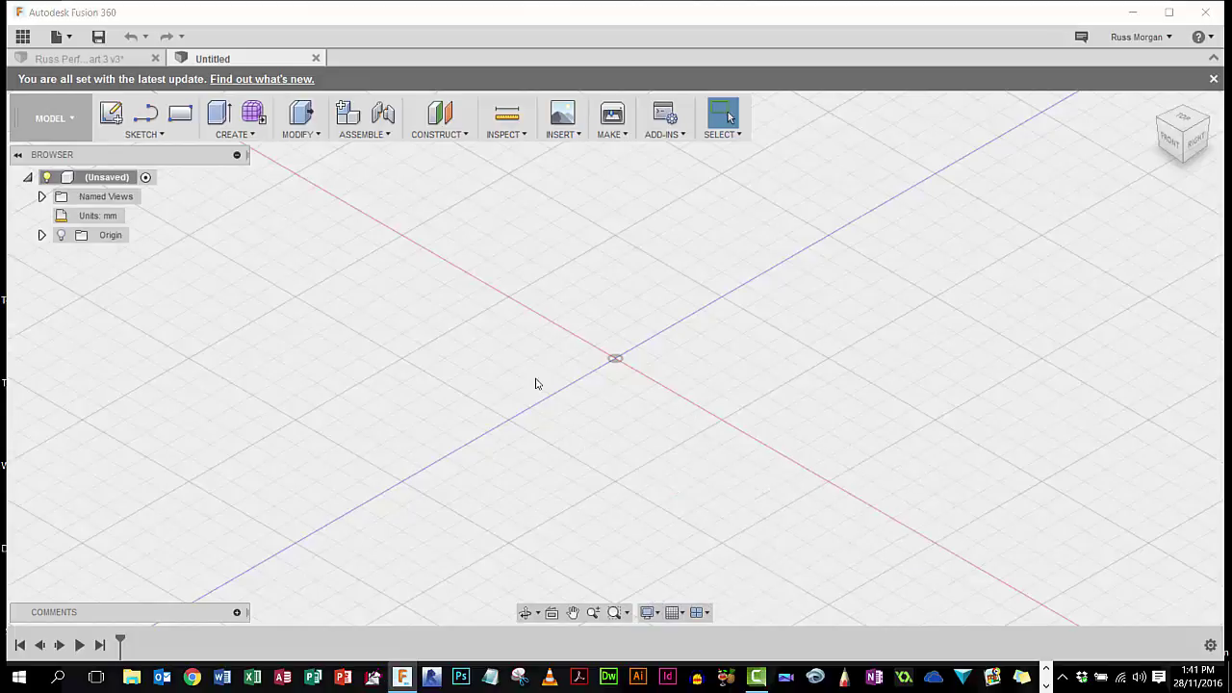
left_click(234, 134)
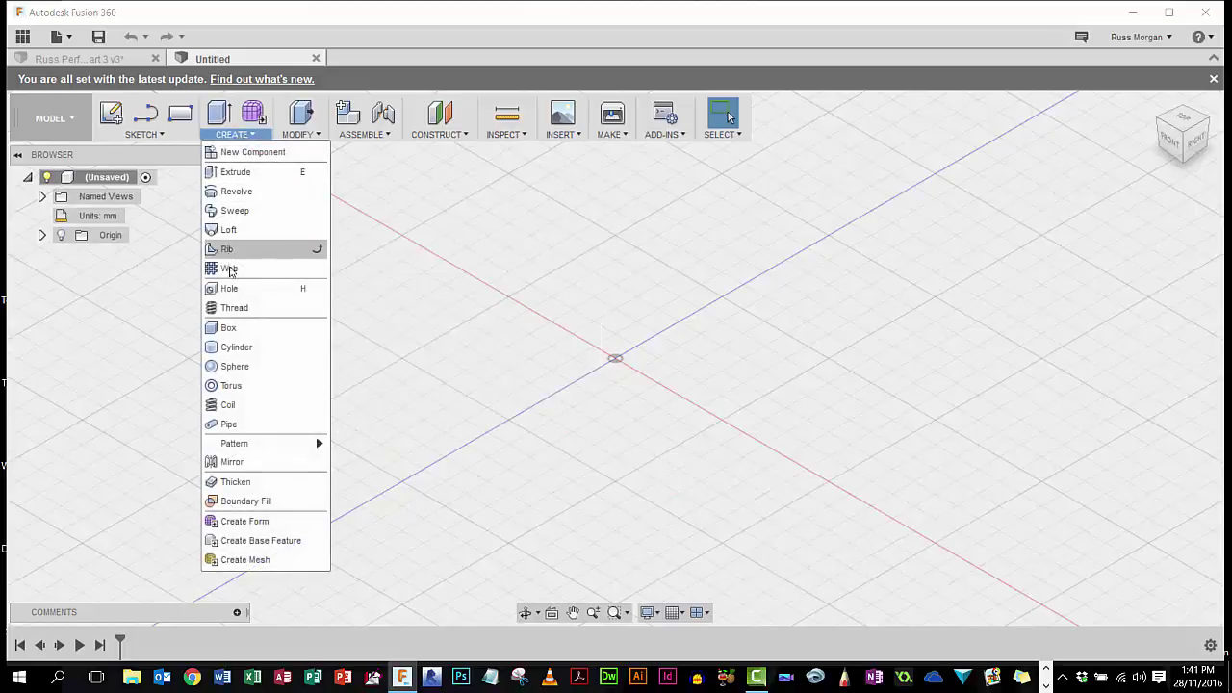
left_click(233, 328)
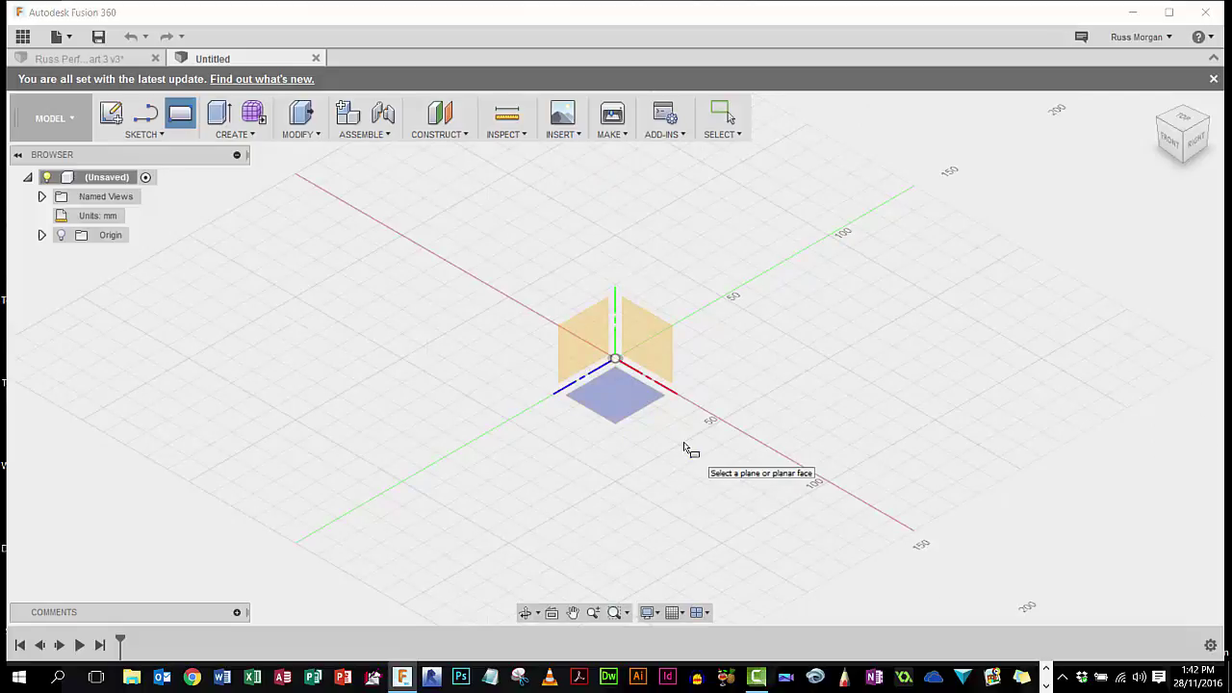
left_click(626, 400)
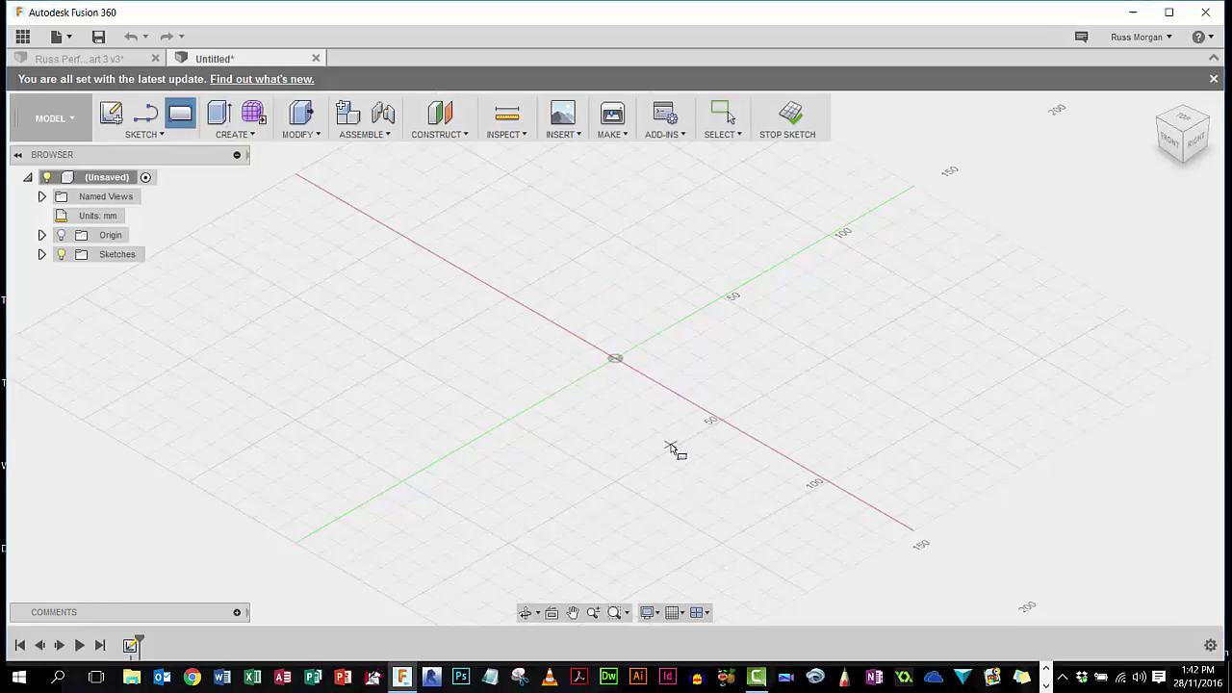
Draw the box's 80 × 35 mm base rectangle from its first corner.
left_click(402, 359)
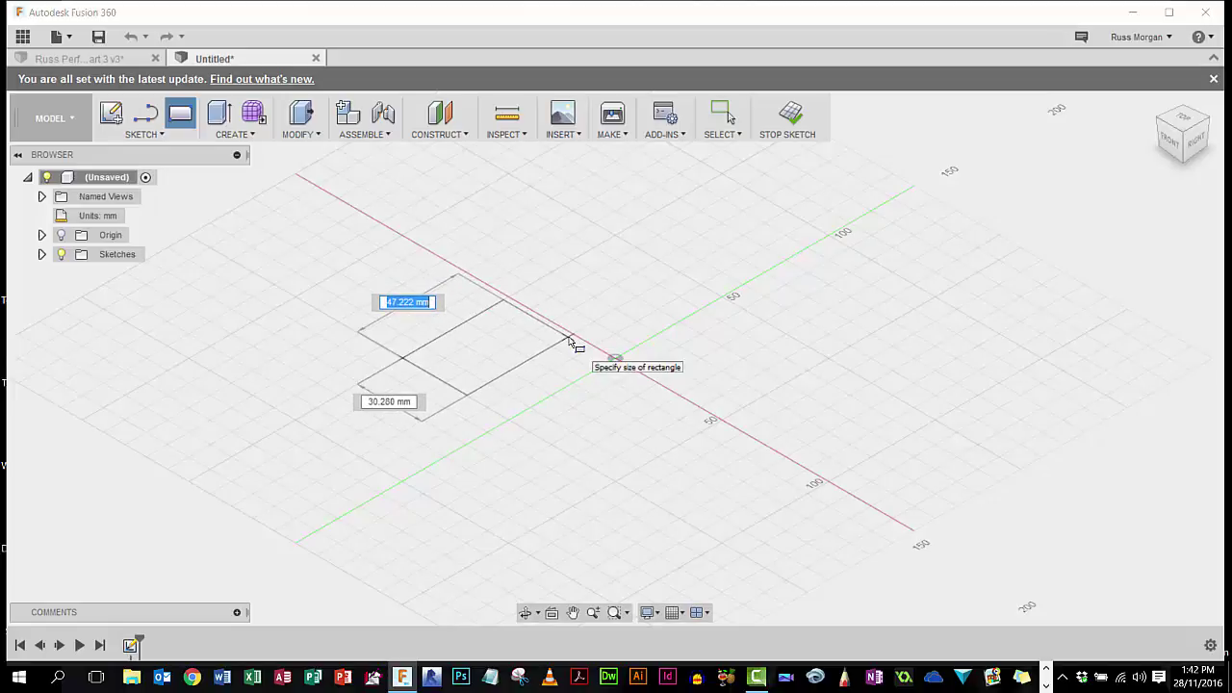
type("80")
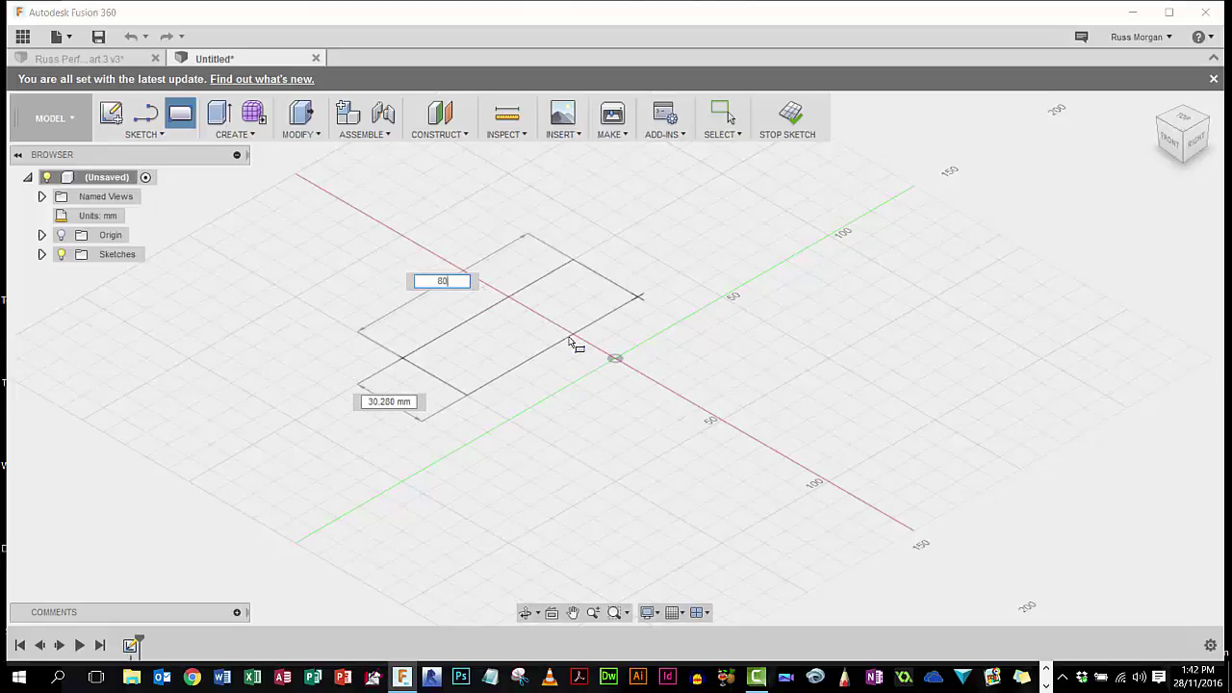
key("Tab")
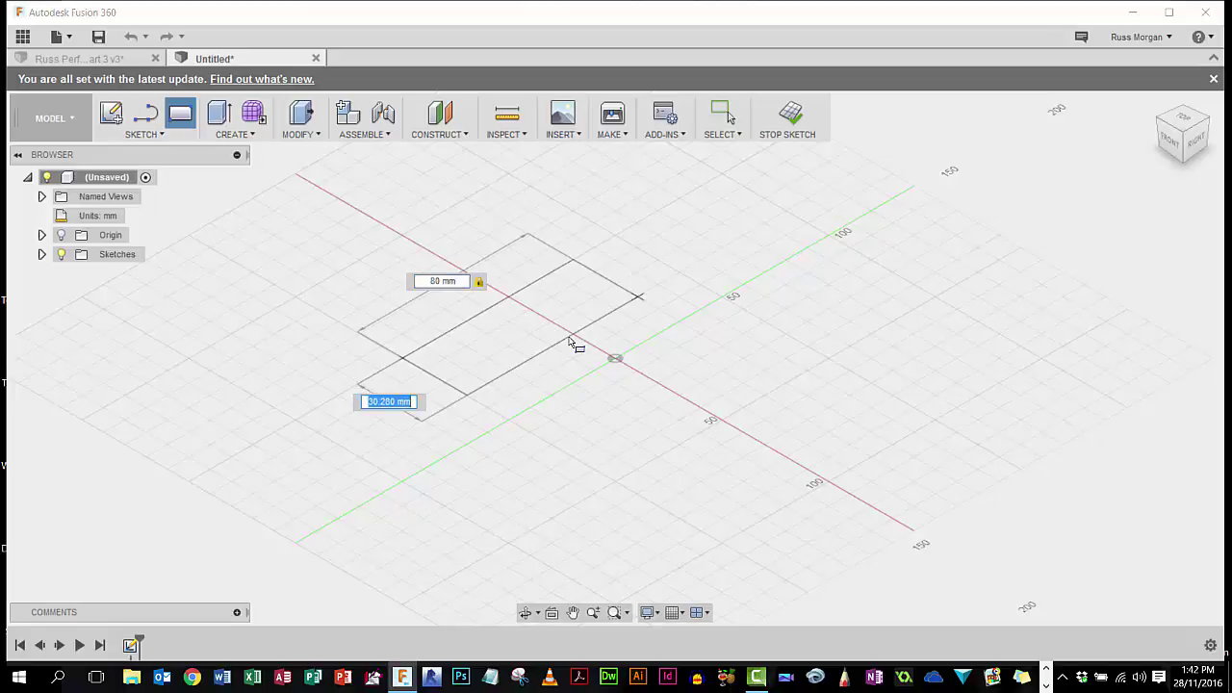
type("35")
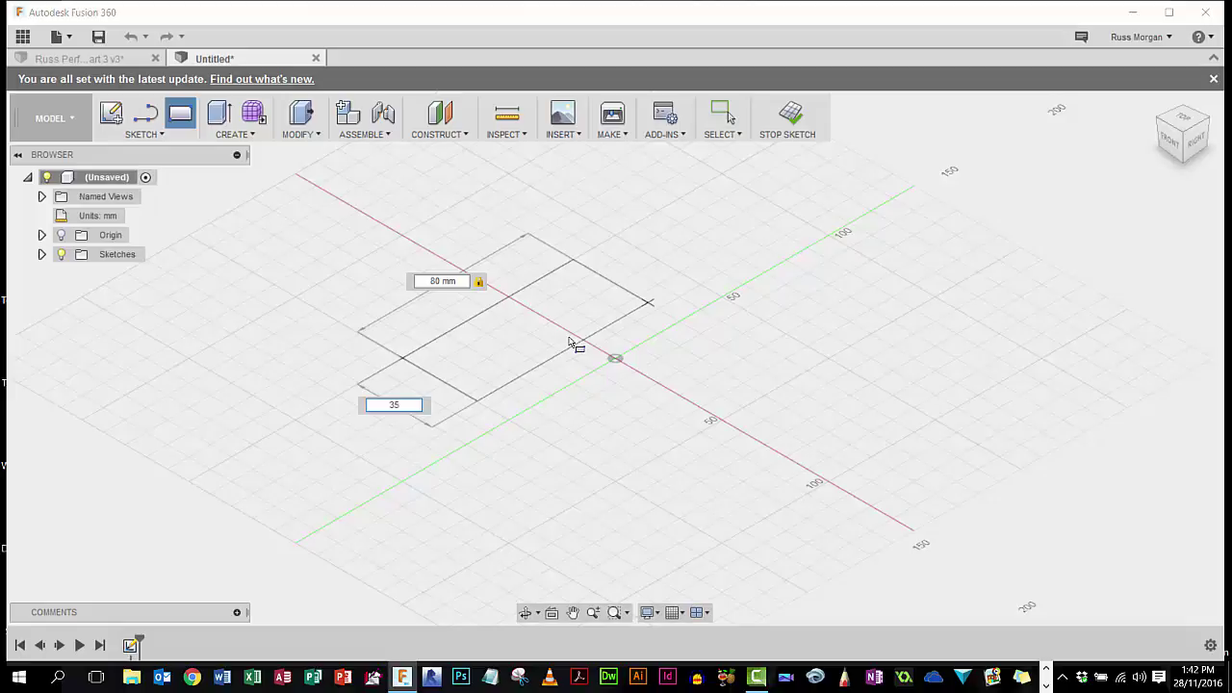
key("Return")
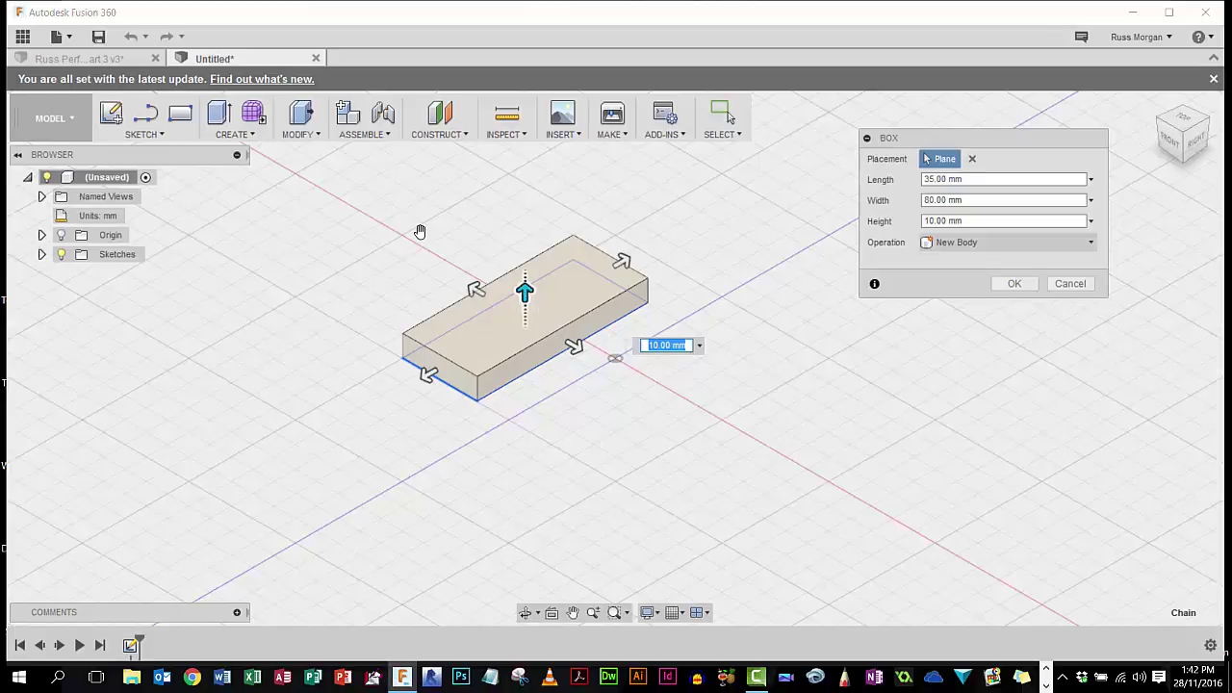
Finish the box at 100 mm height and frame it in the view.
left_click_drag(524, 290, 524, 195)
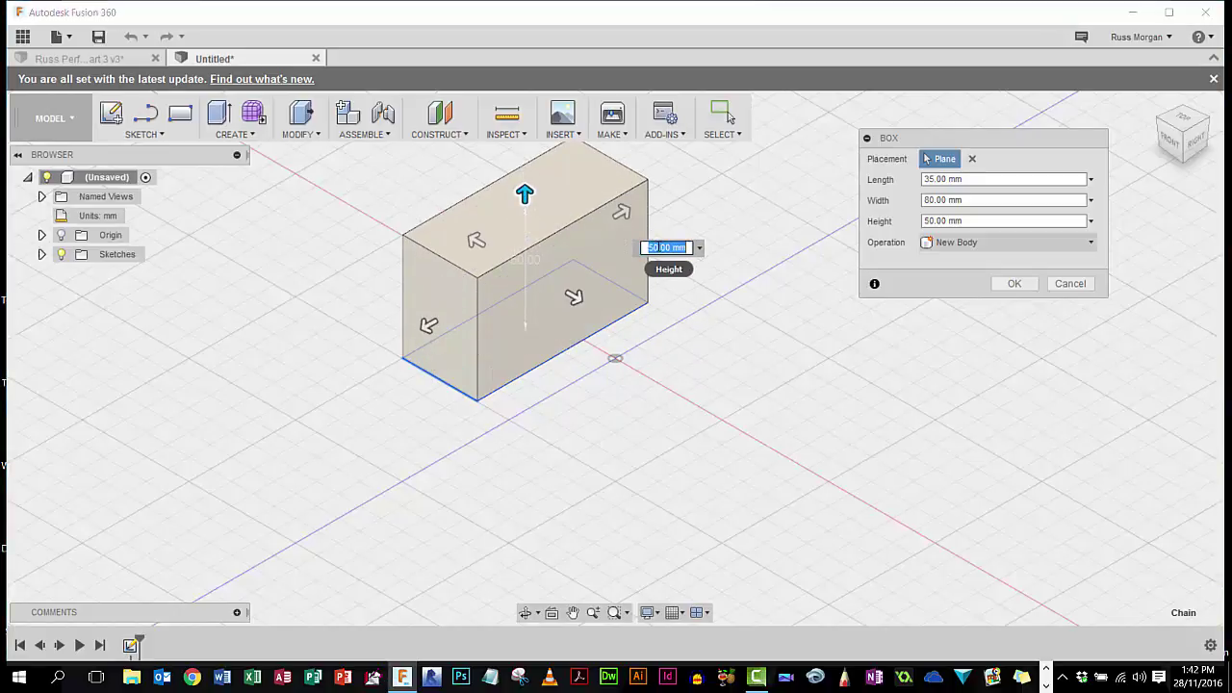
type("1")
key("Tab")
type("100")
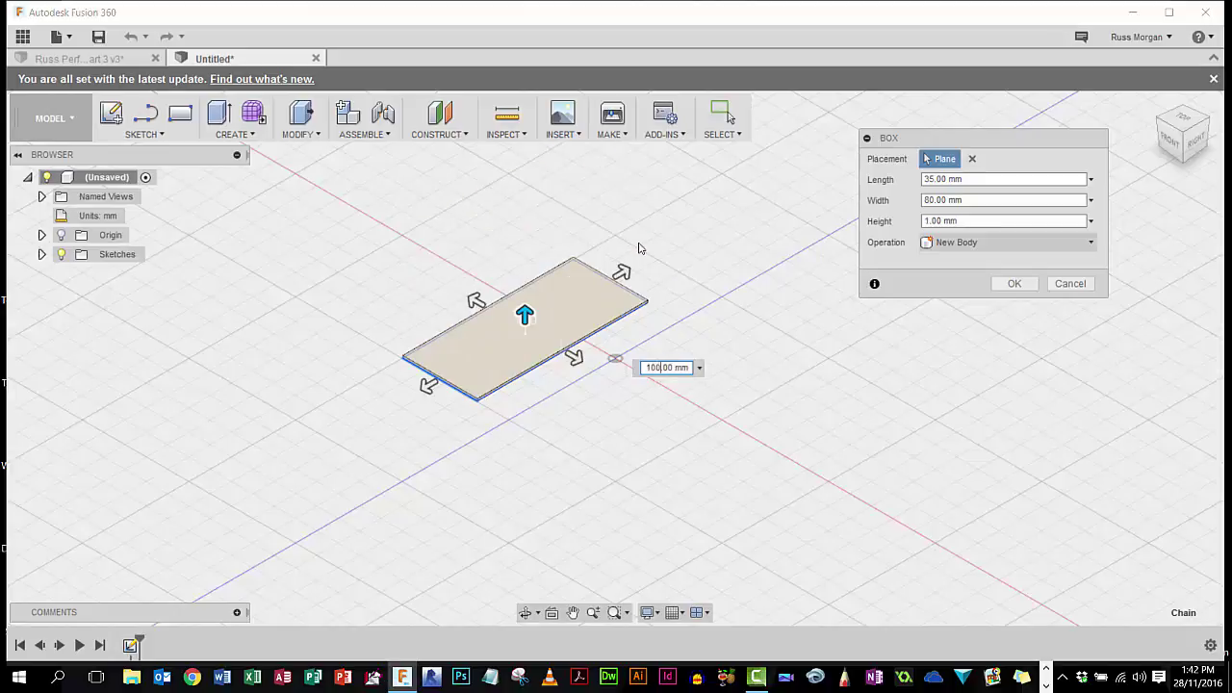
key("Tab")
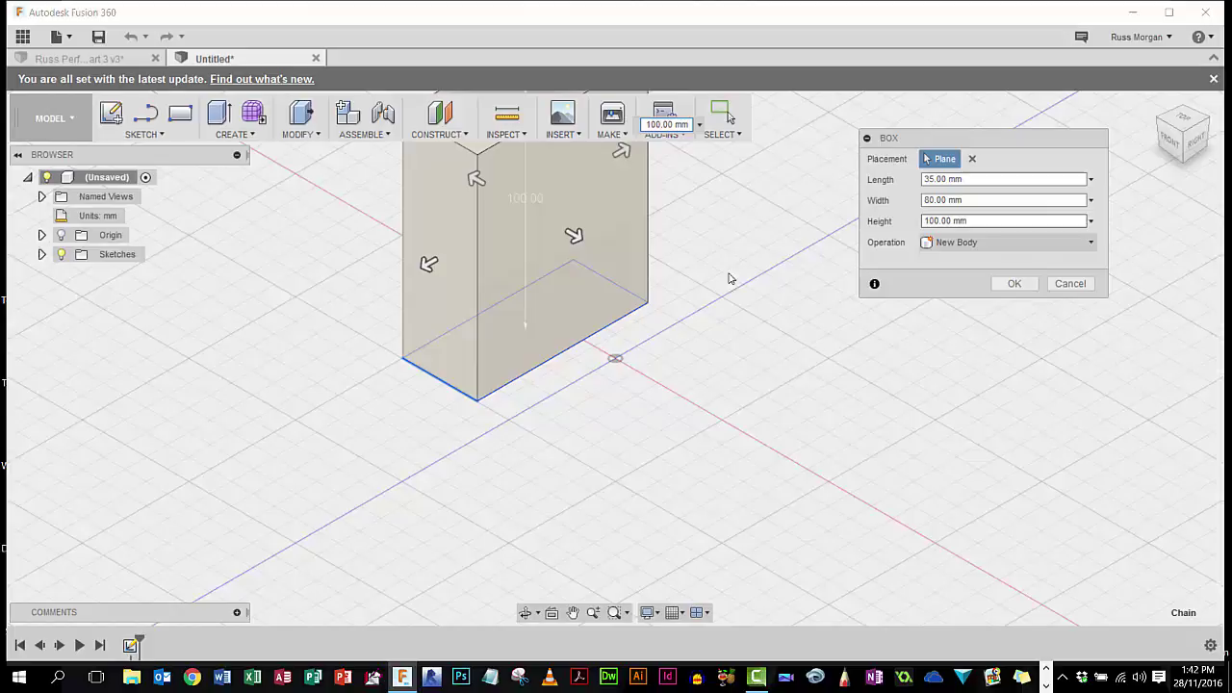
left_click(1017, 286)
scroll(824, 260, "down", 3)
scroll(792, 253, "down", 3)
middle_click_drag(819, 217, 618, 341)
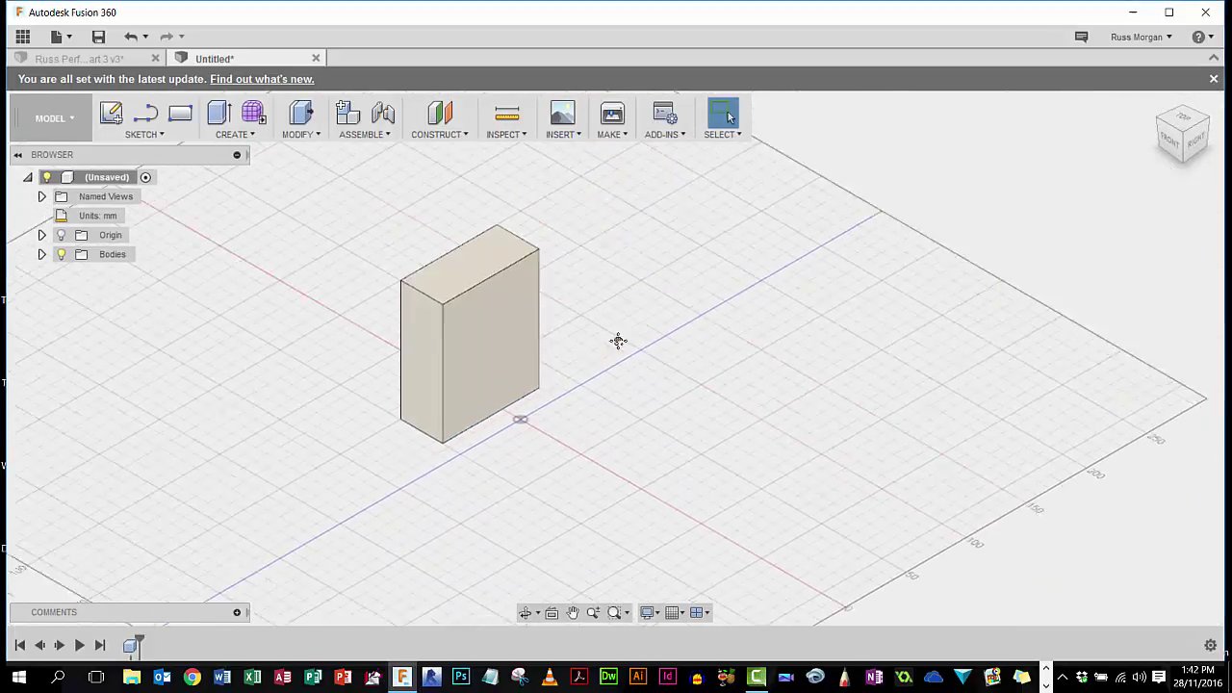
scroll(616, 330, "up", 2)
scroll(616, 330, "down", 2)
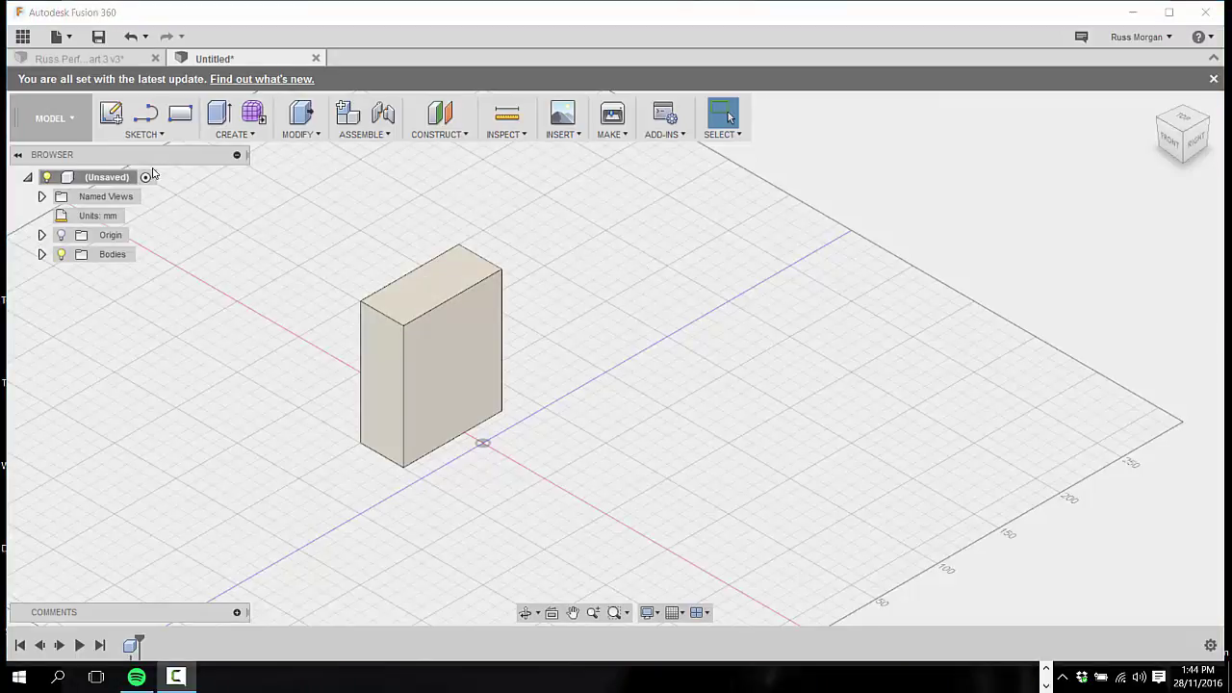
Start a new sketch on the box's top face.
left_click(140, 135)
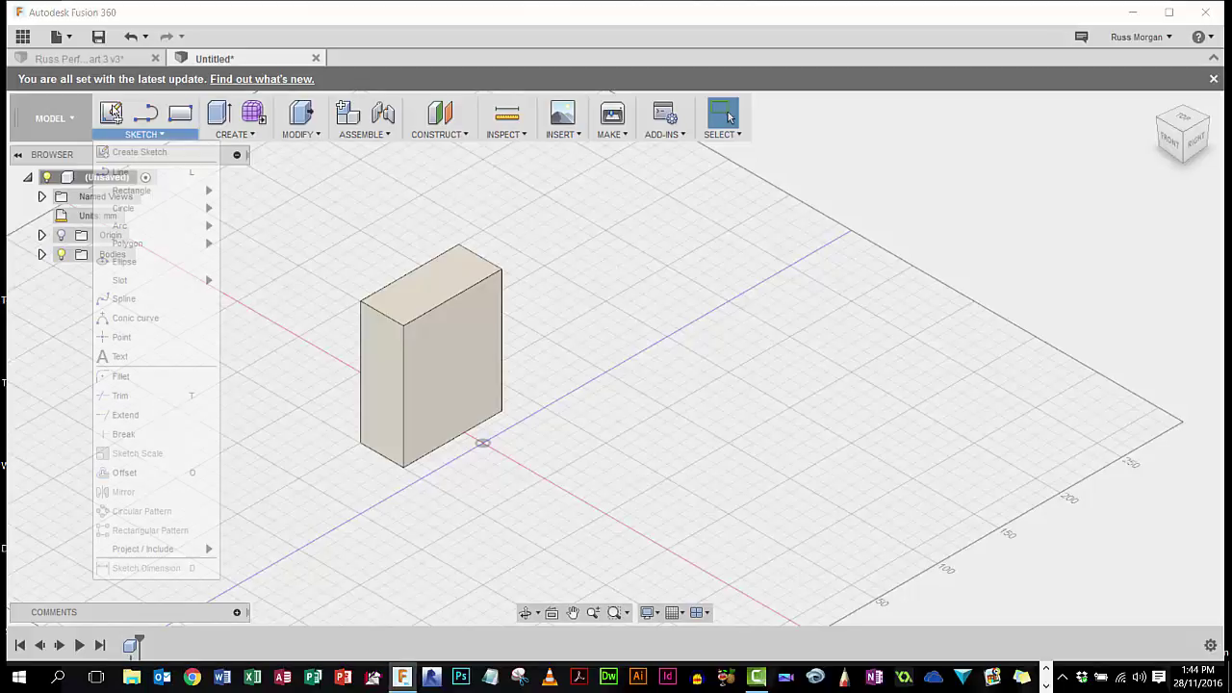
left_click(135, 151)
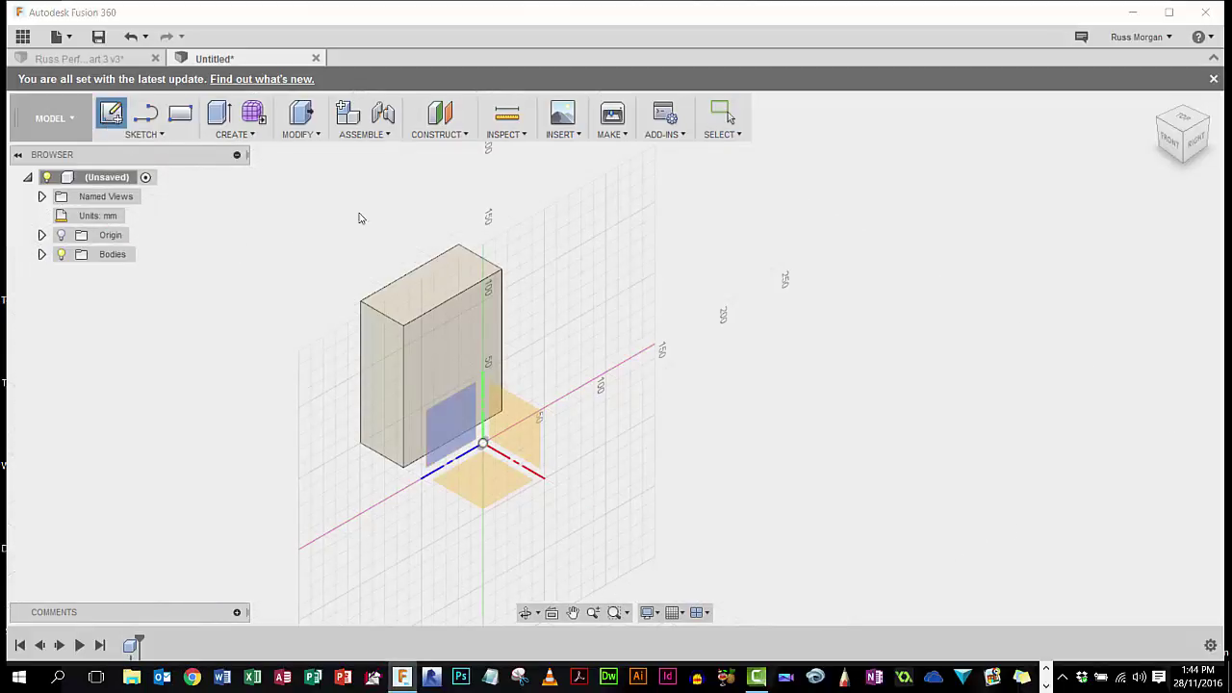
left_click(427, 295)
scroll(762, 300, "up", 2)
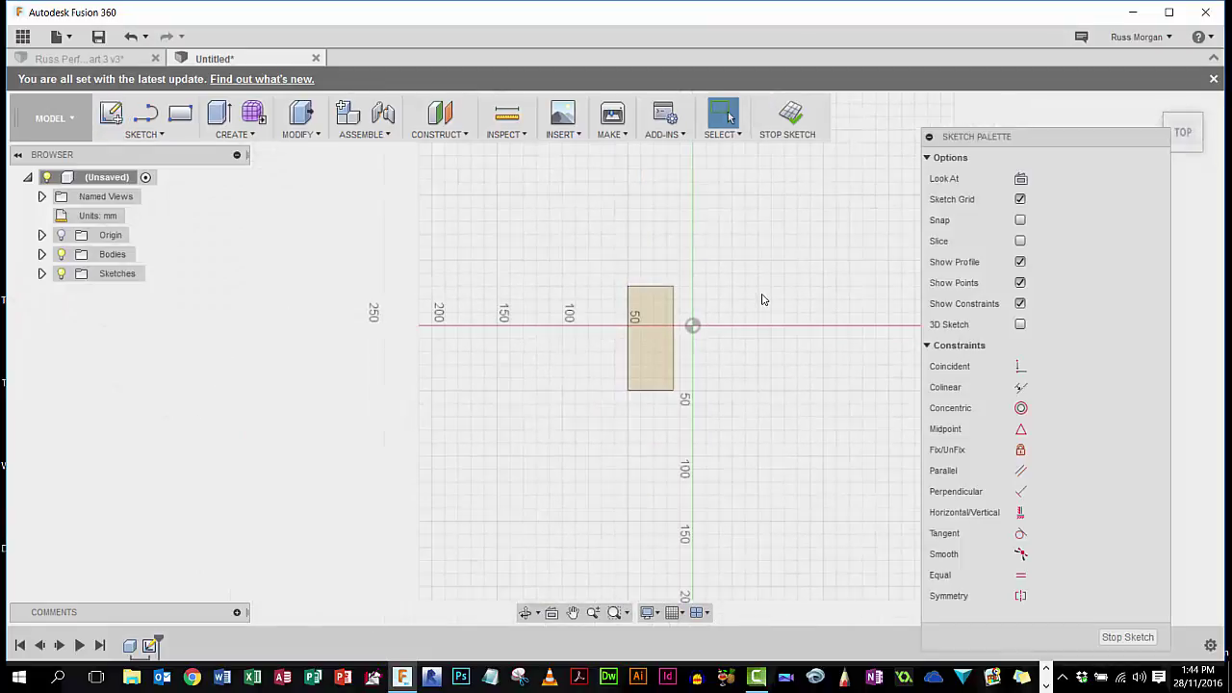
scroll(584, 339, "up", 3)
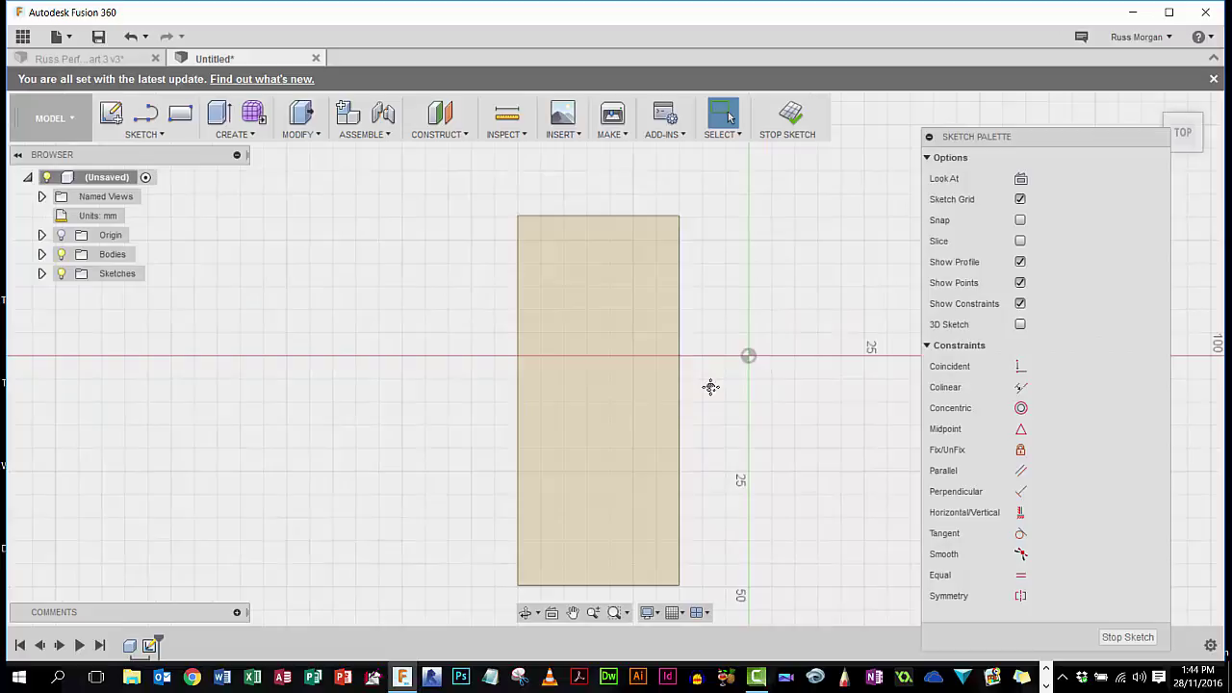
middle_click_drag(710, 385, 696, 334)
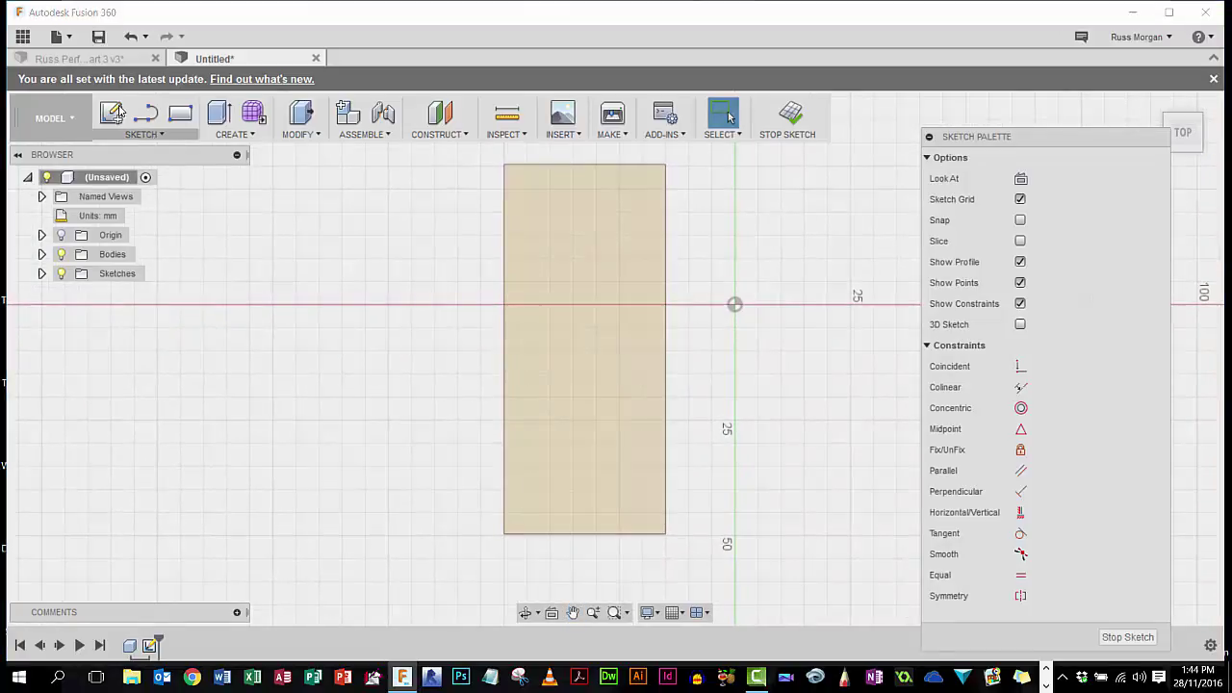
Draw two lines between opposite corners of the top rectangle.
left_click(142, 133)
left_click(130, 172)
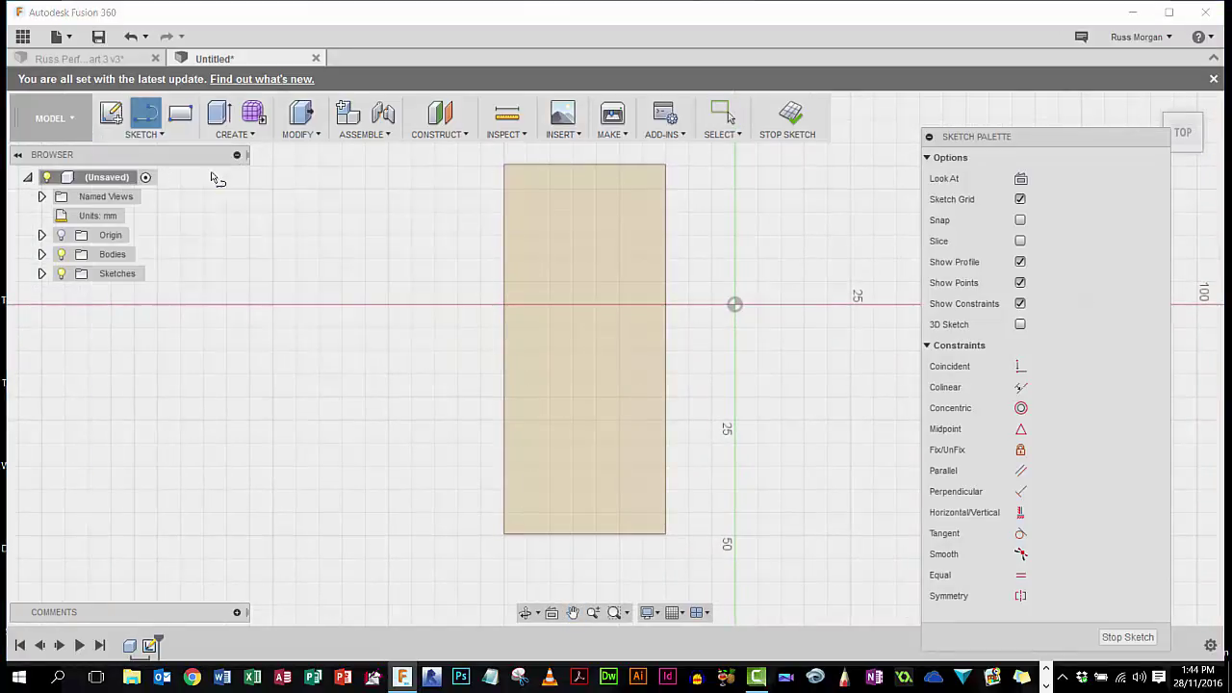
left_click(504, 165)
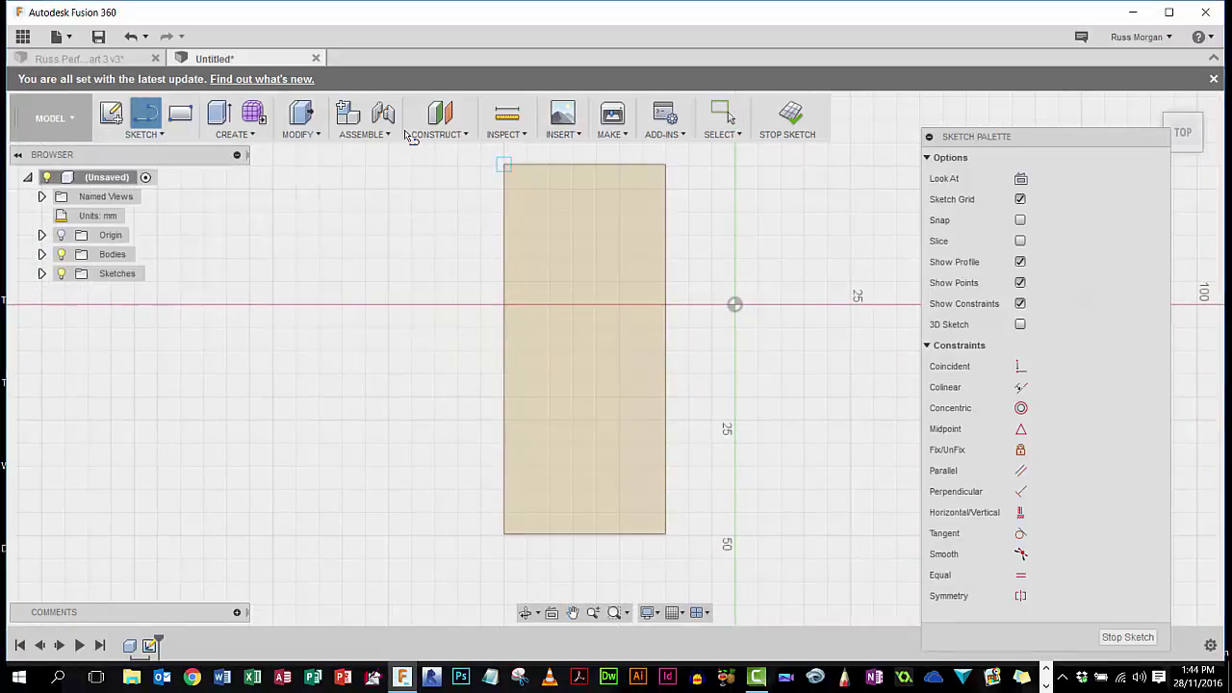
double_click(664, 532)
left_click(503, 533)
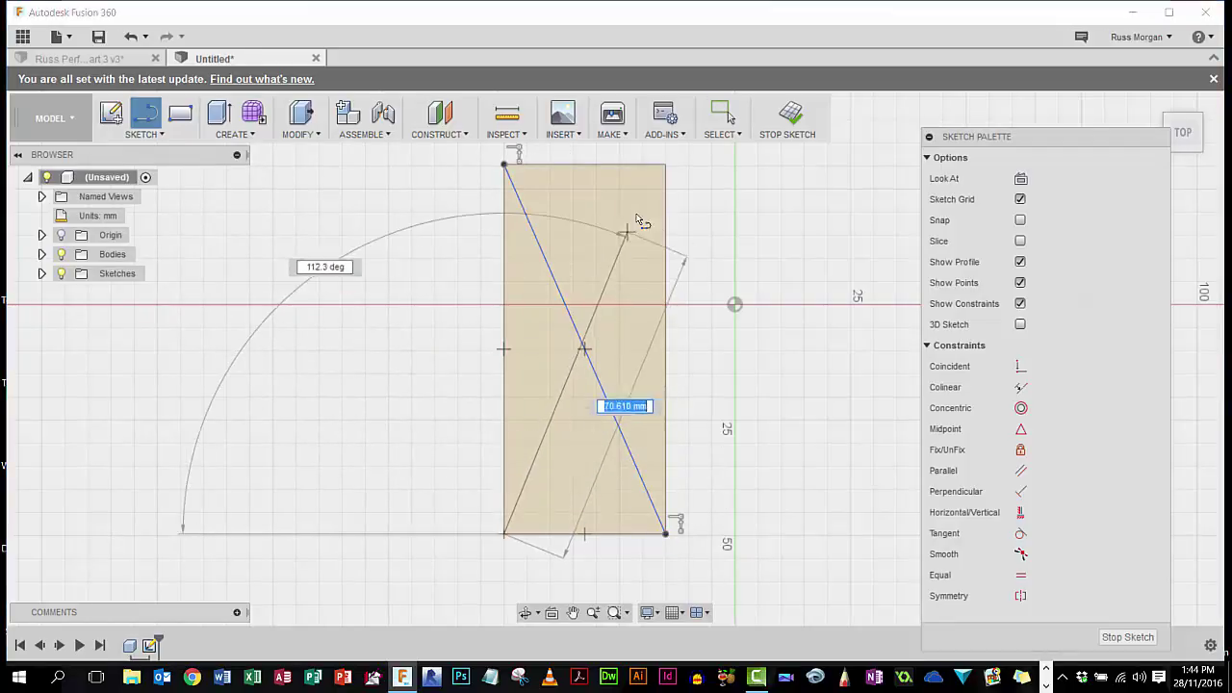
double_click(665, 164)
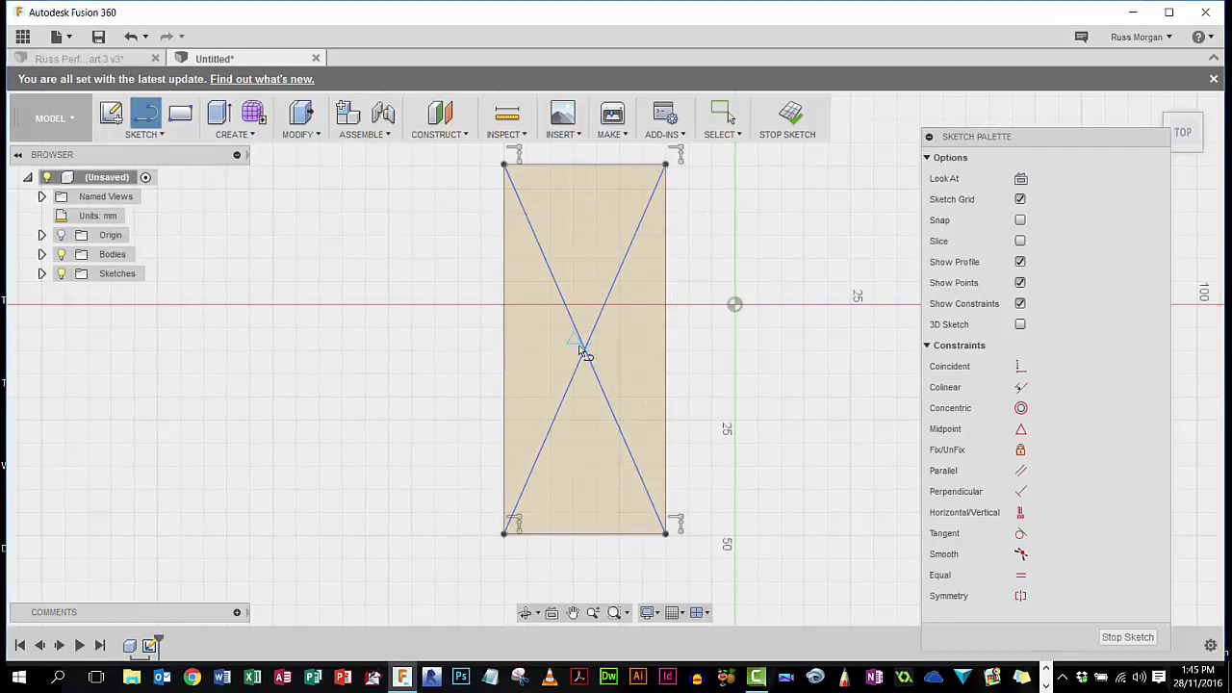
Place a 12 mm center-diameter circle at the diagonals' intersection and stop the sketch.
left_click(154, 134)
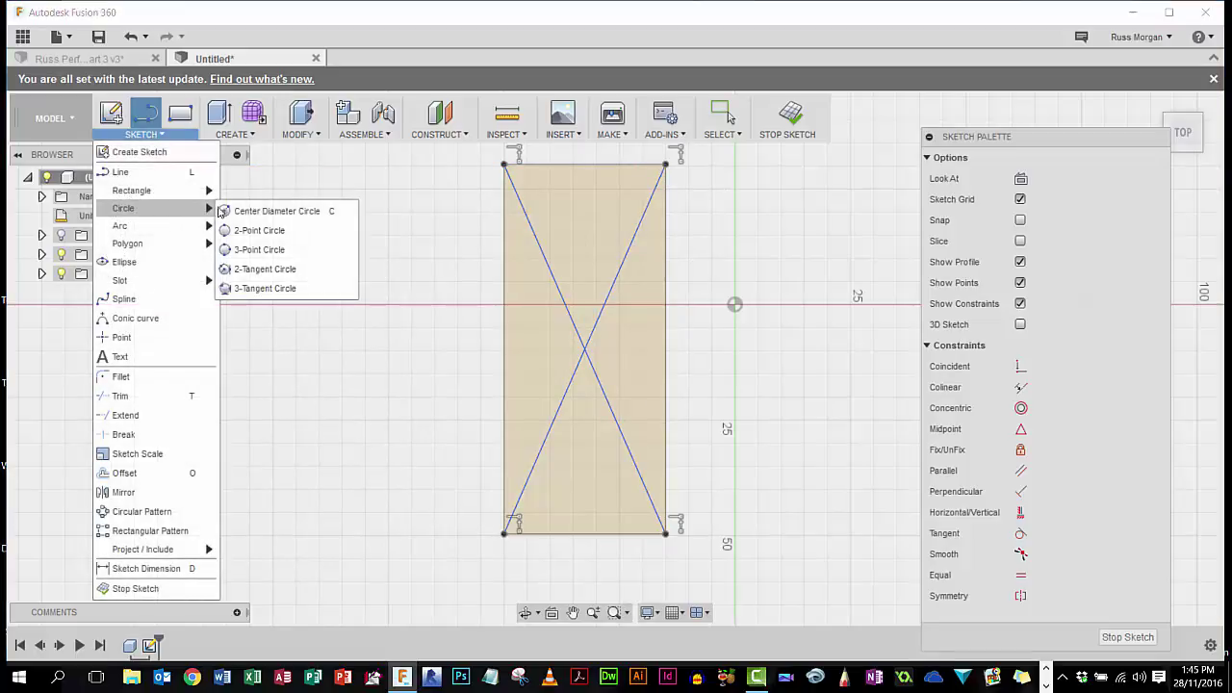
mouse_move(123, 208)
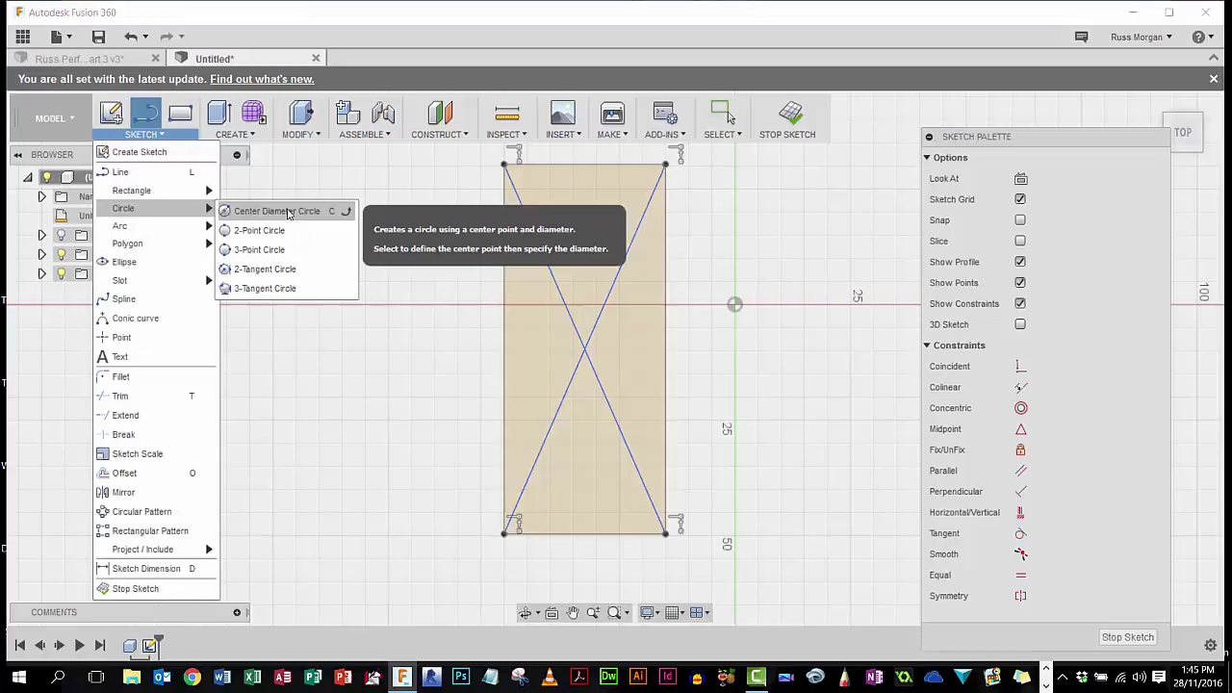
left_click(286, 212)
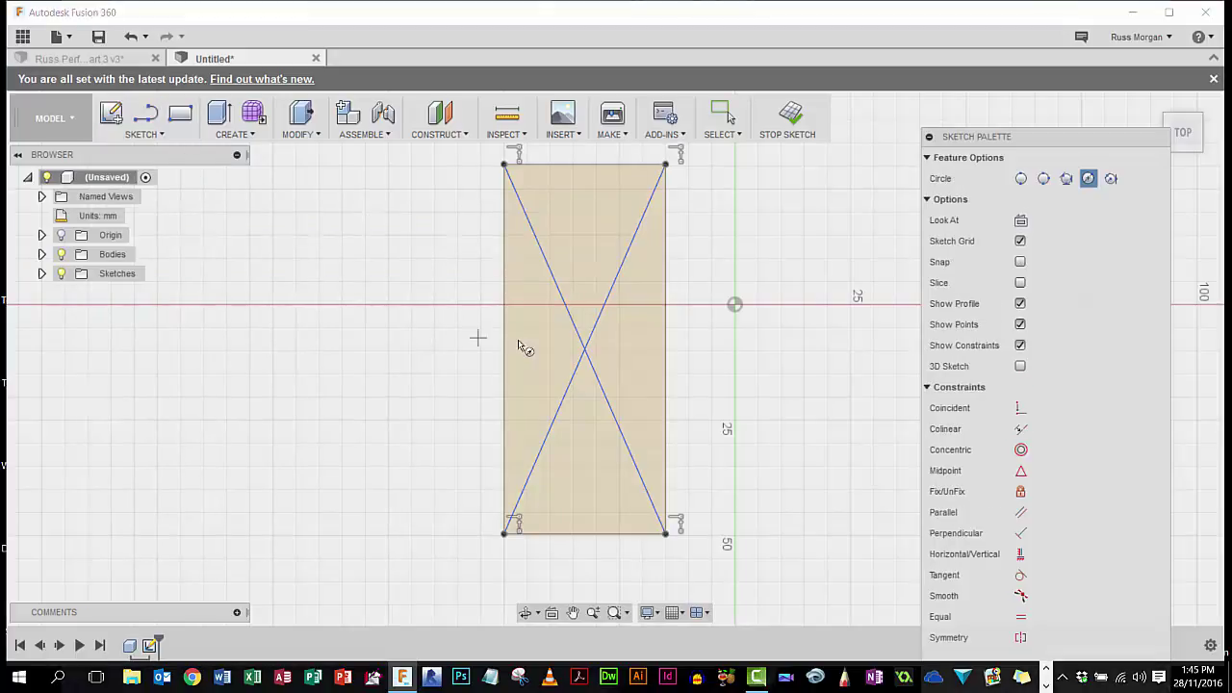
left_click(584, 349)
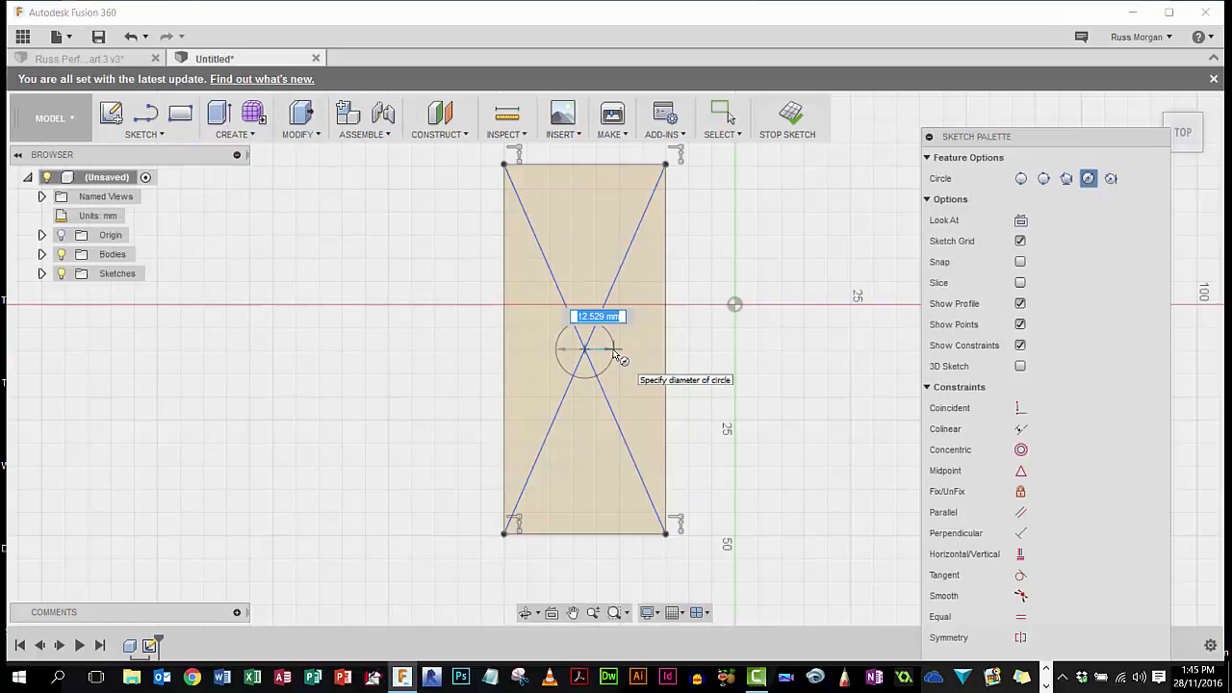
type("12")
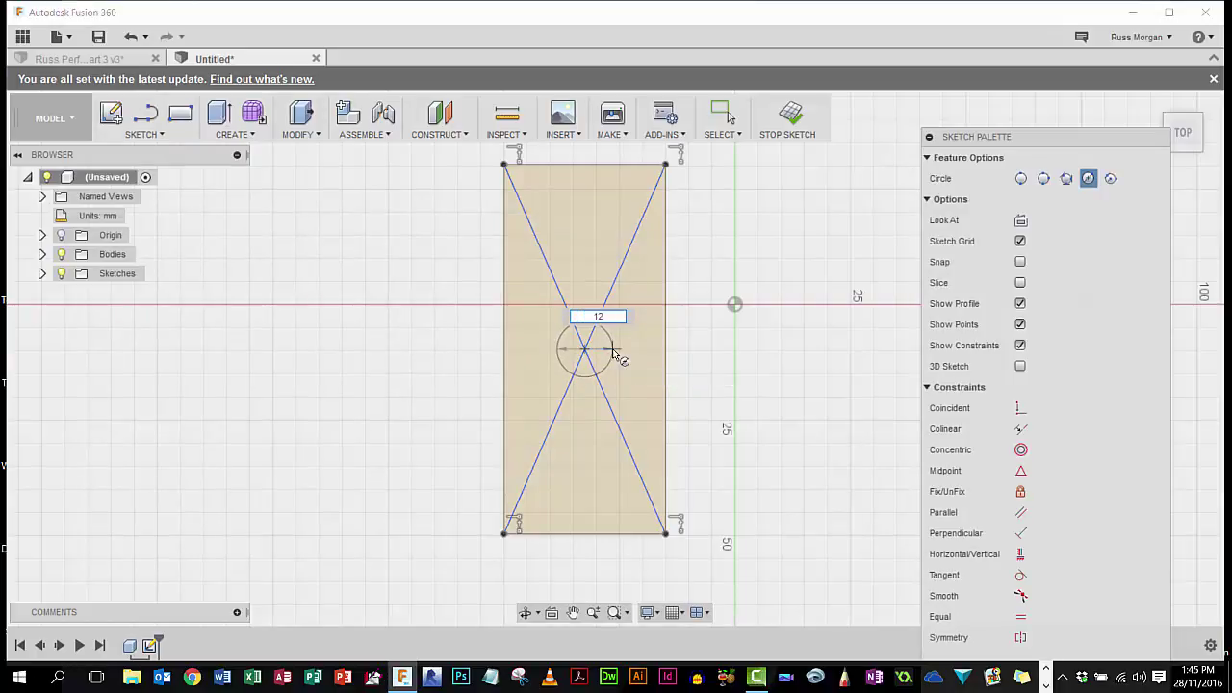
key("Return")
key("Escape")
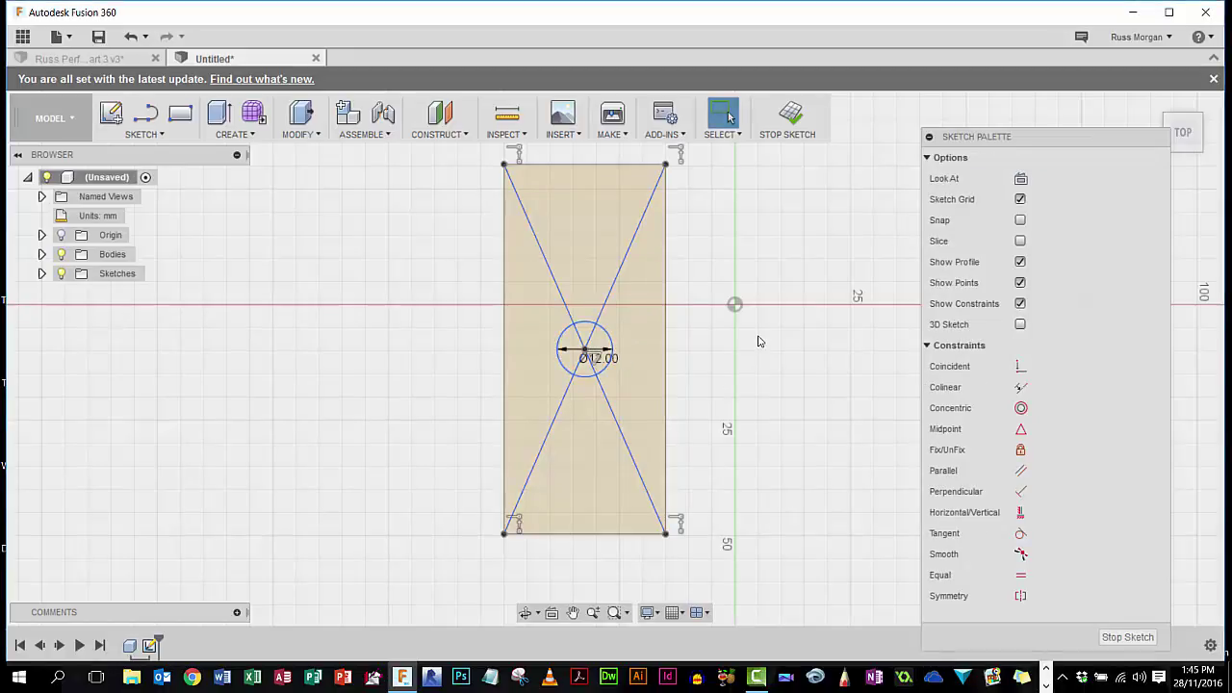
left_click(795, 117)
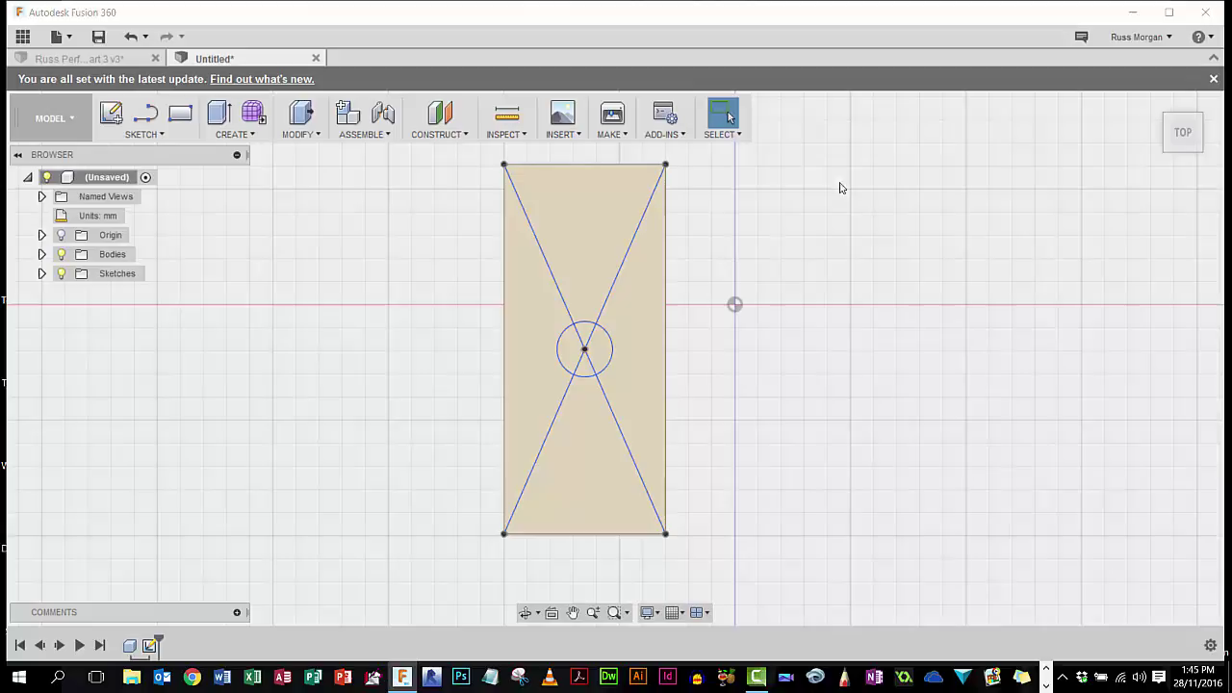
Return to the Home view, orbit onto the box top, and bring up the Create menu.
left_click(1155, 104)
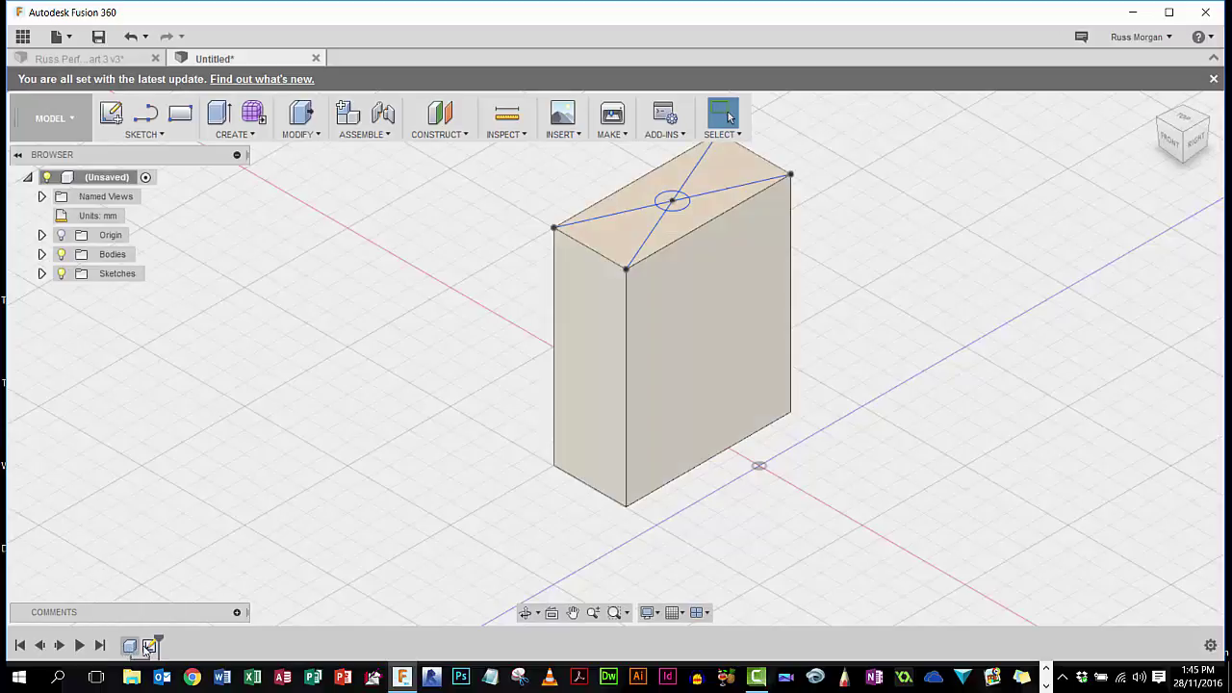
mouse_move(860, 258)
middle_mouse_down("shift")
mouse_move(880, 242)
mouse_move(693, 303)
mouse_move(720, 278)
middle_mouse_up("shift")
left_click(301, 135)
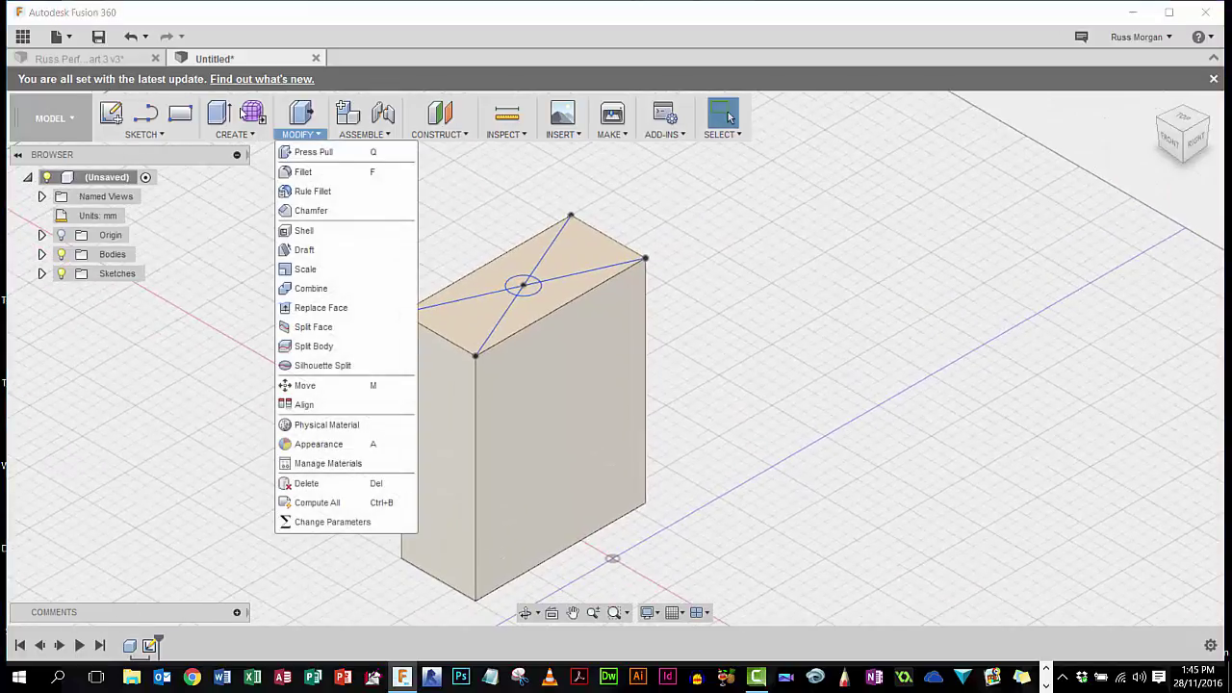
left_click(251, 135)
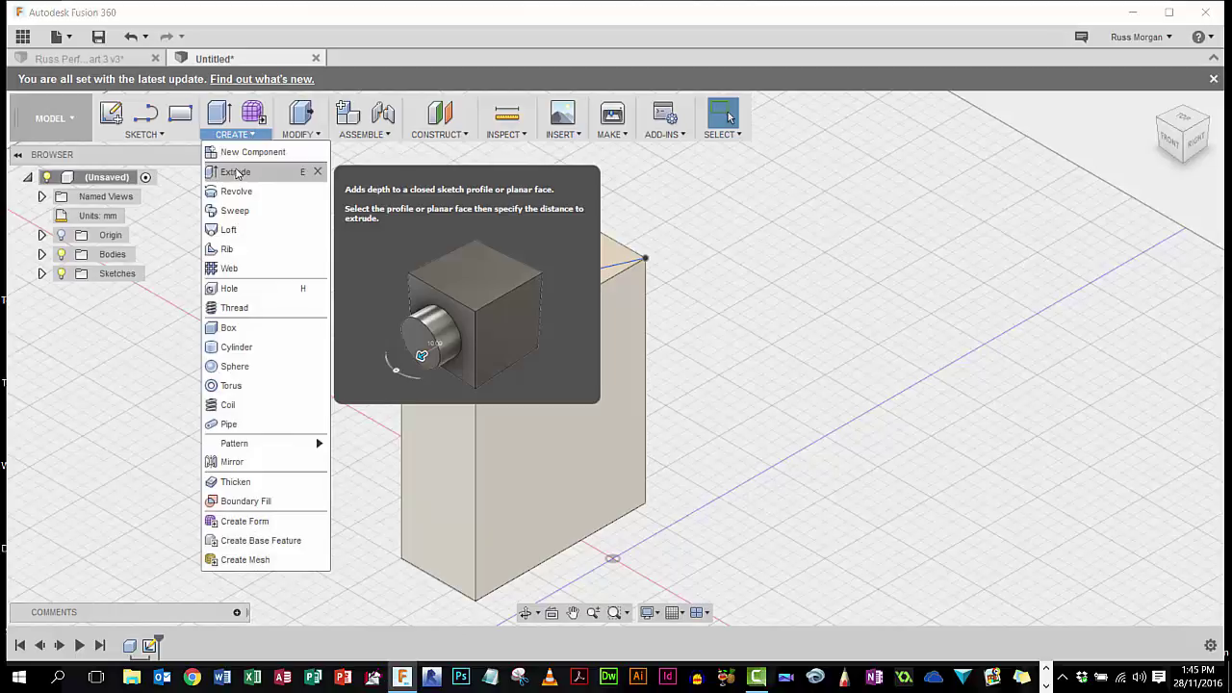
Extrude the 12 mm circle 10 mm as a Join onto the box body.
left_click(236, 172)
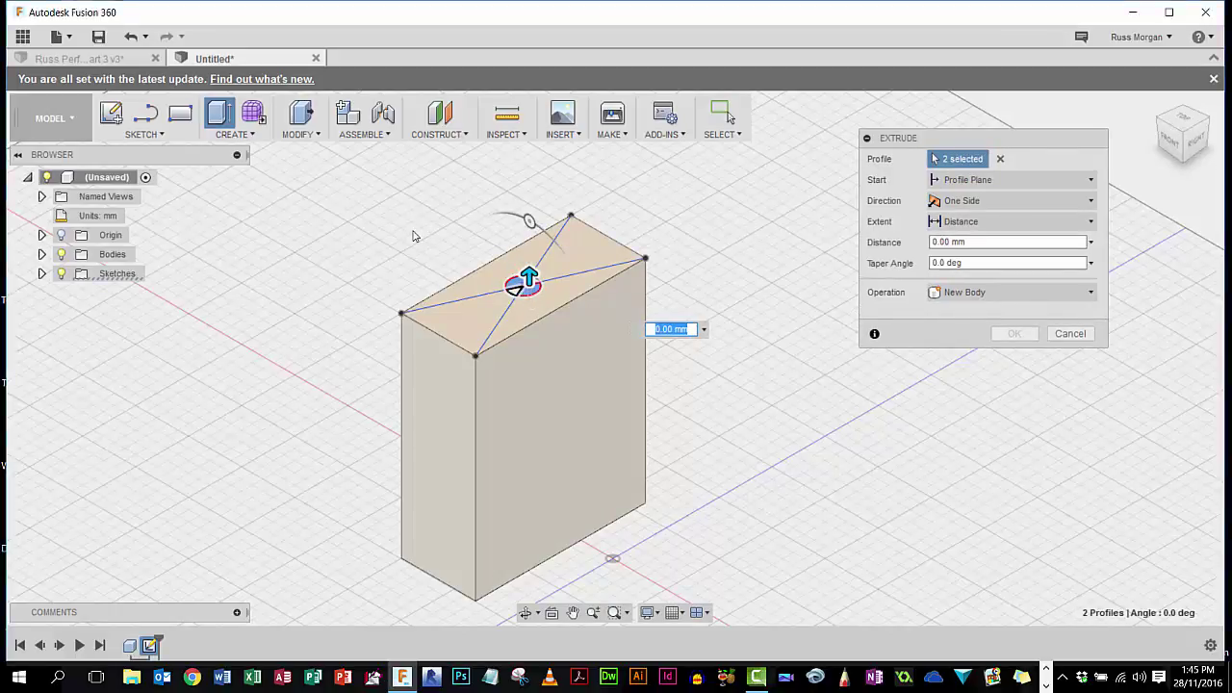
left_click(578, 318)
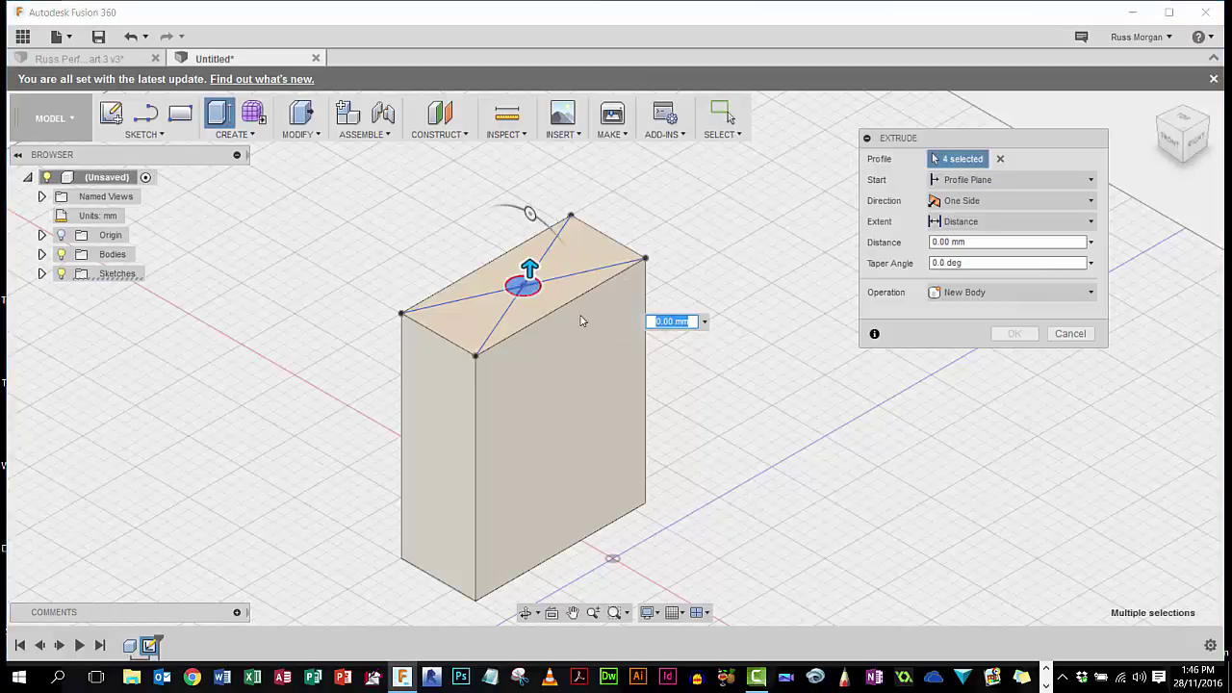
type("10")
key("Return")
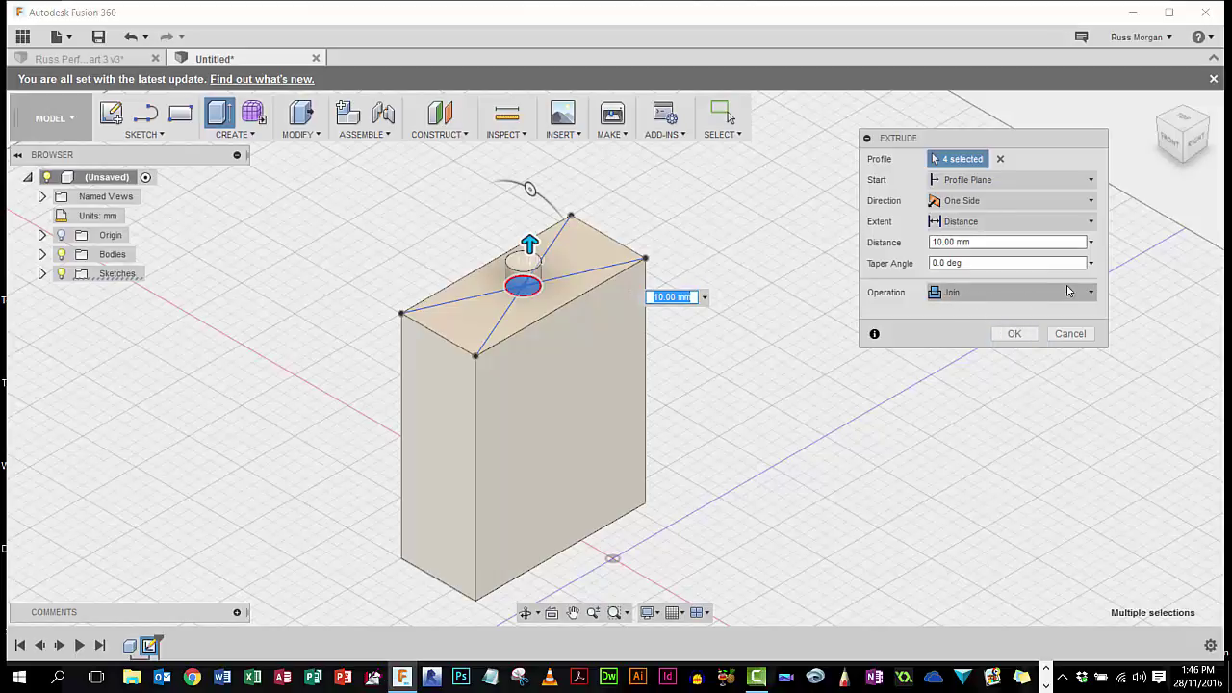
left_click(1091, 294)
left_click(954, 313)
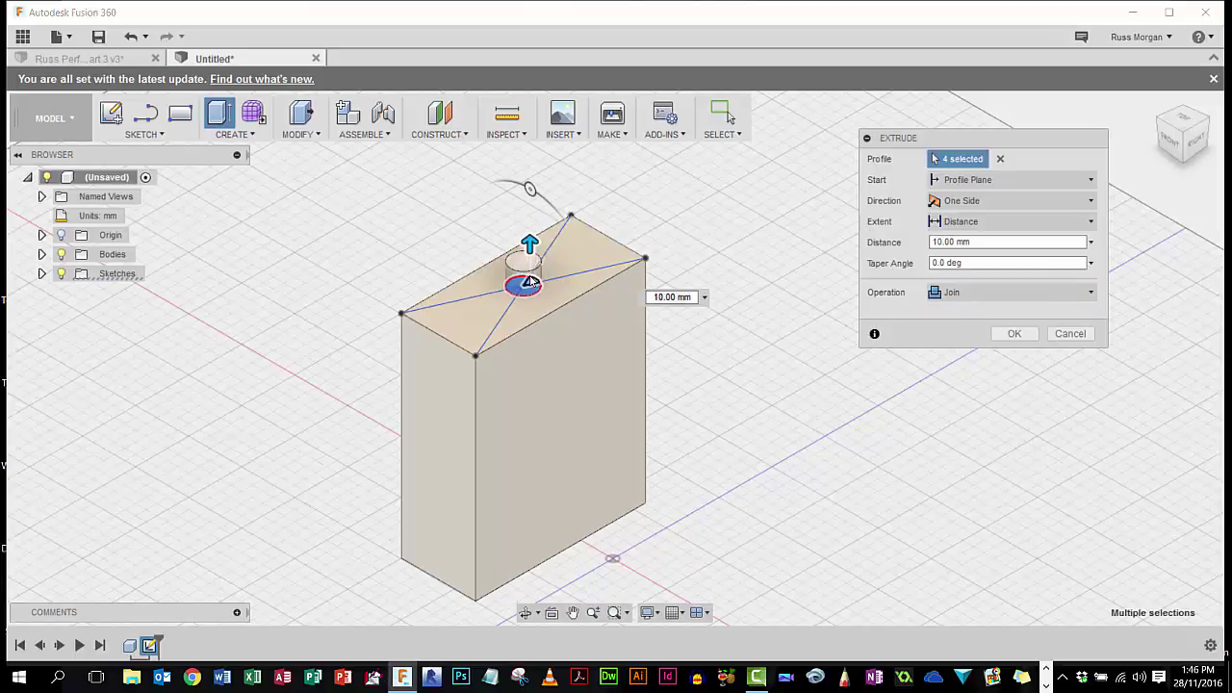
left_click(1015, 334)
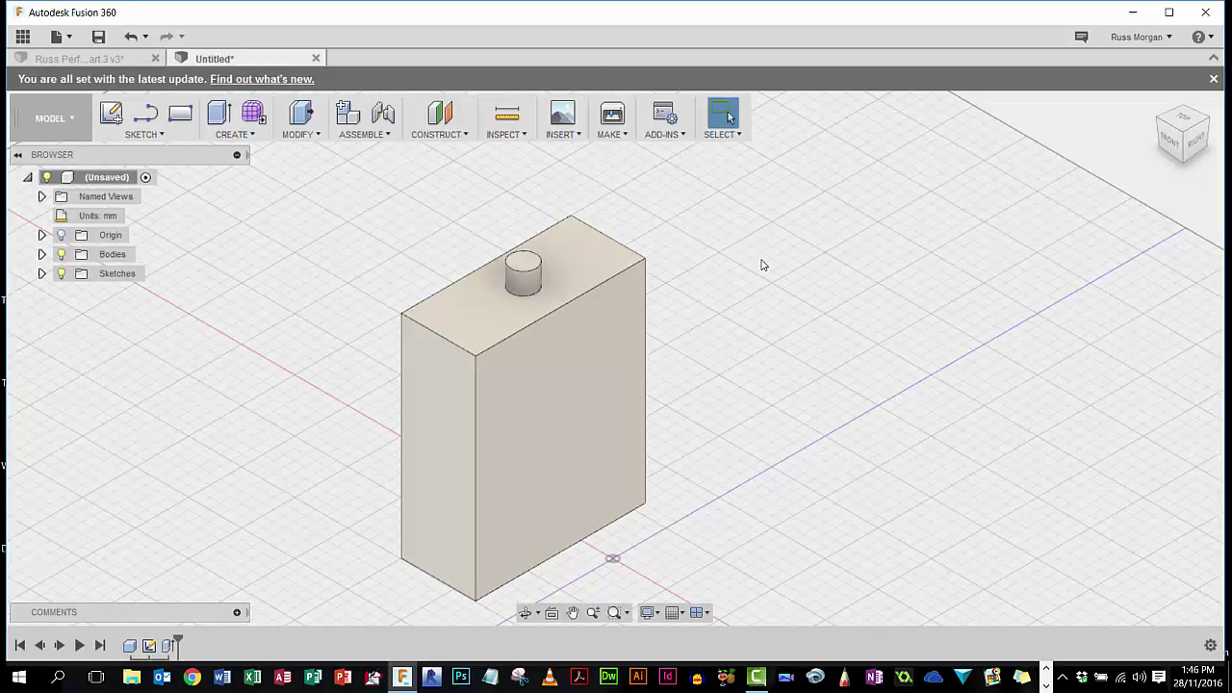